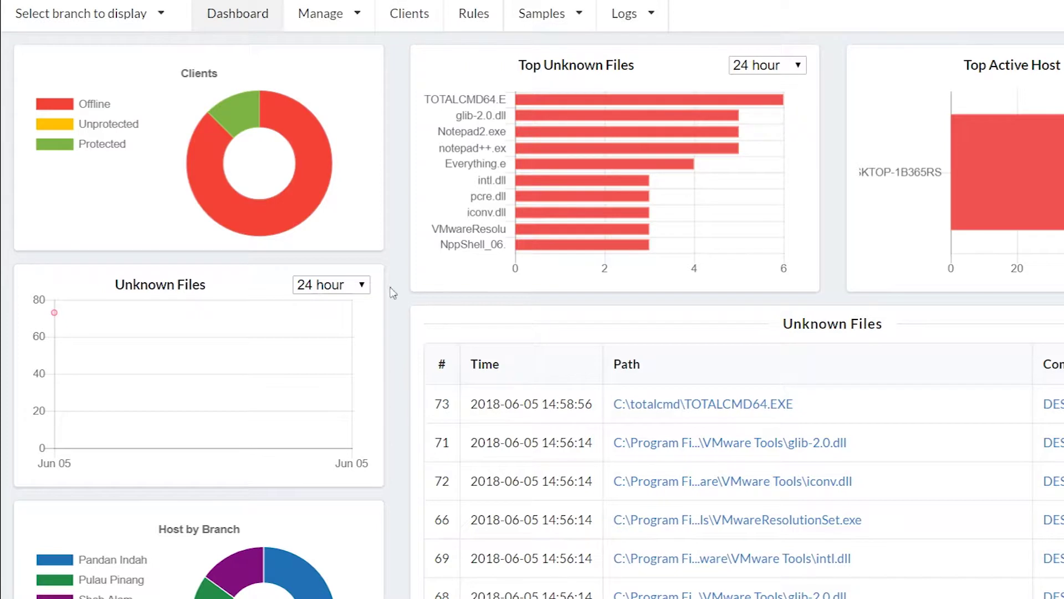
Step: Switch the dashboard's data duration to 3 days, return it to 24 hour, and look over the charts
{"action": "left_click", "coordinate": [107, 18]}
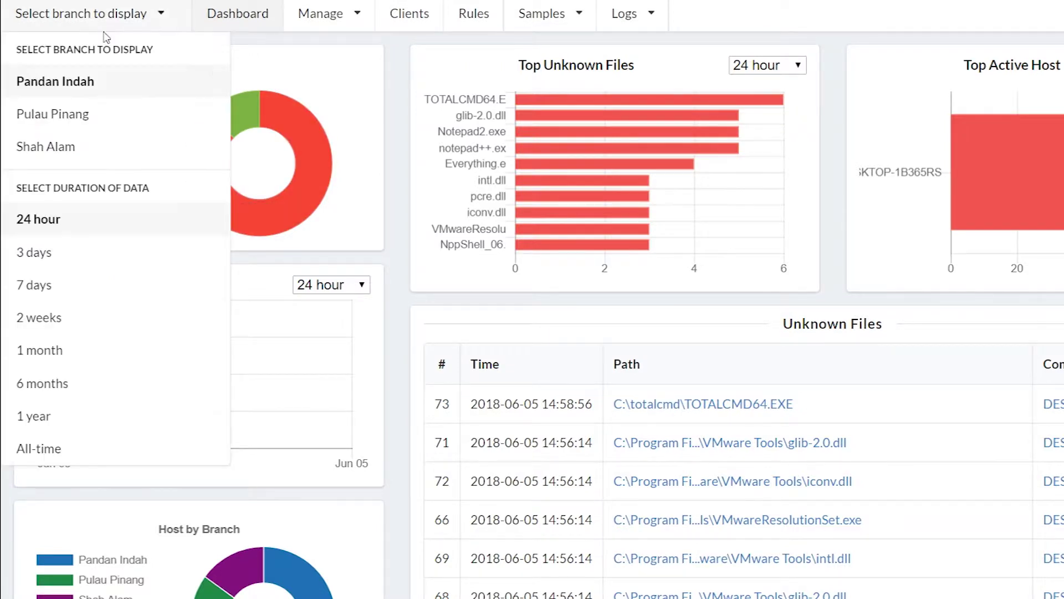
{"action": "left_click", "coordinate": [37, 265]}
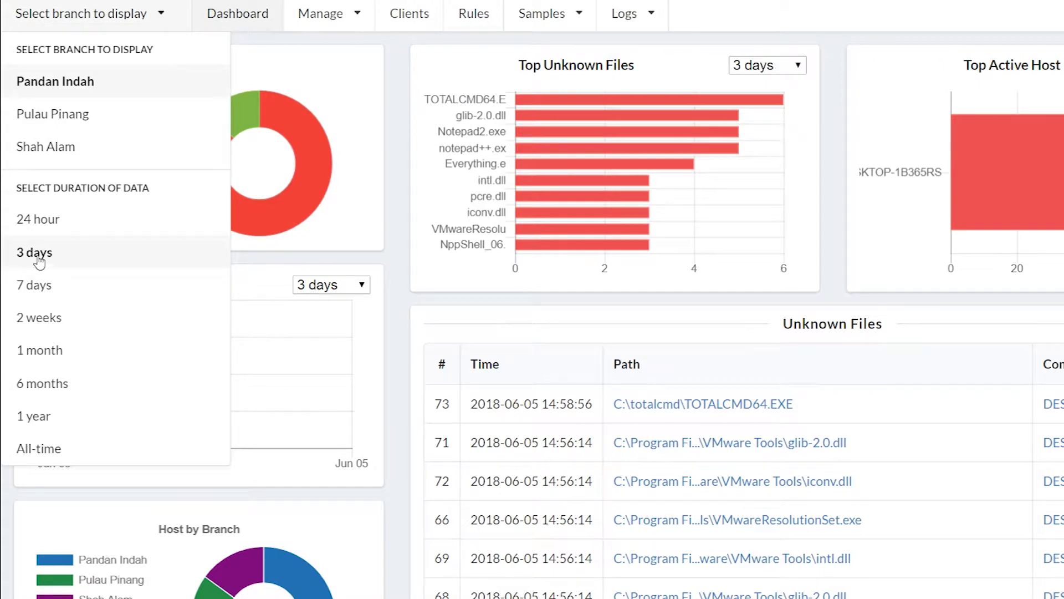
{"action": "left_click", "coordinate": [47, 224]}
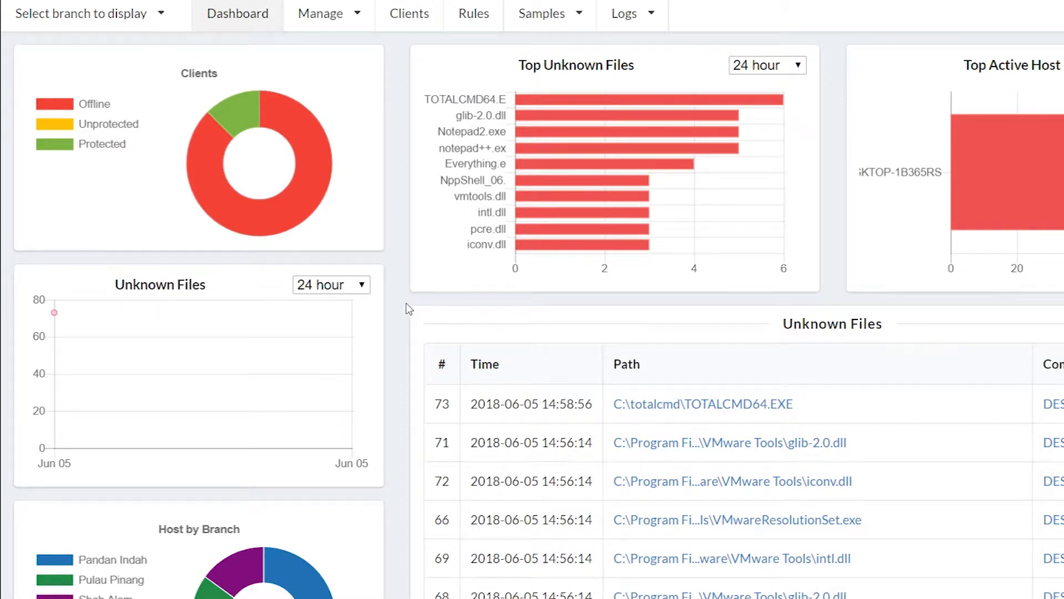
{"action": "scroll", "coordinate": [409, 309], "scroll_direction": "down", "scroll_amount": 9}
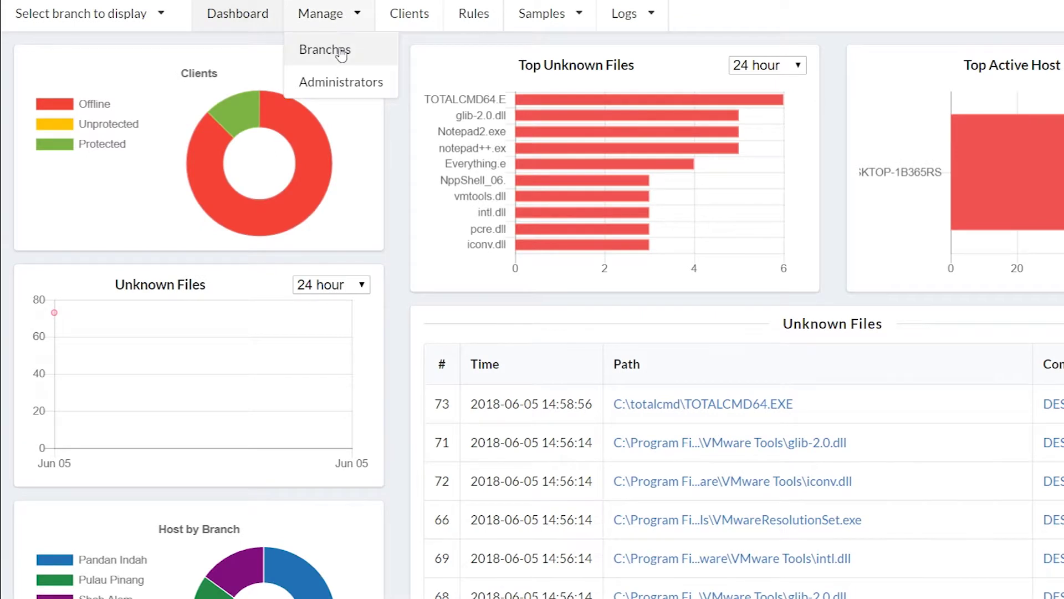
Step: Open the Pandan Indah branch from the list of branches and view its branch settings
{"action": "left_click", "coordinate": [340, 50]}
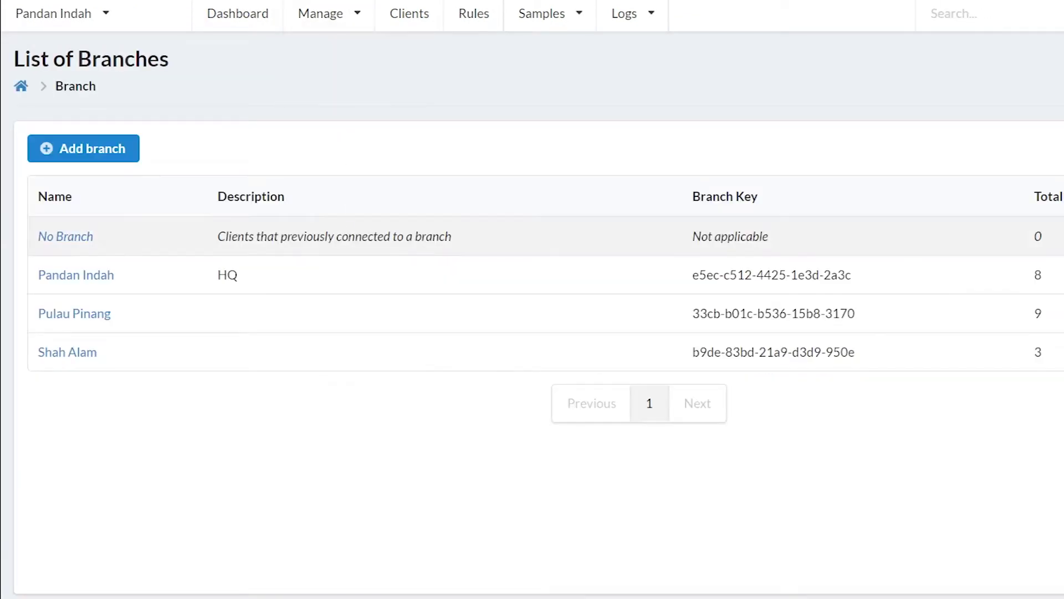
{"action": "left_click", "coordinate": [77, 276]}
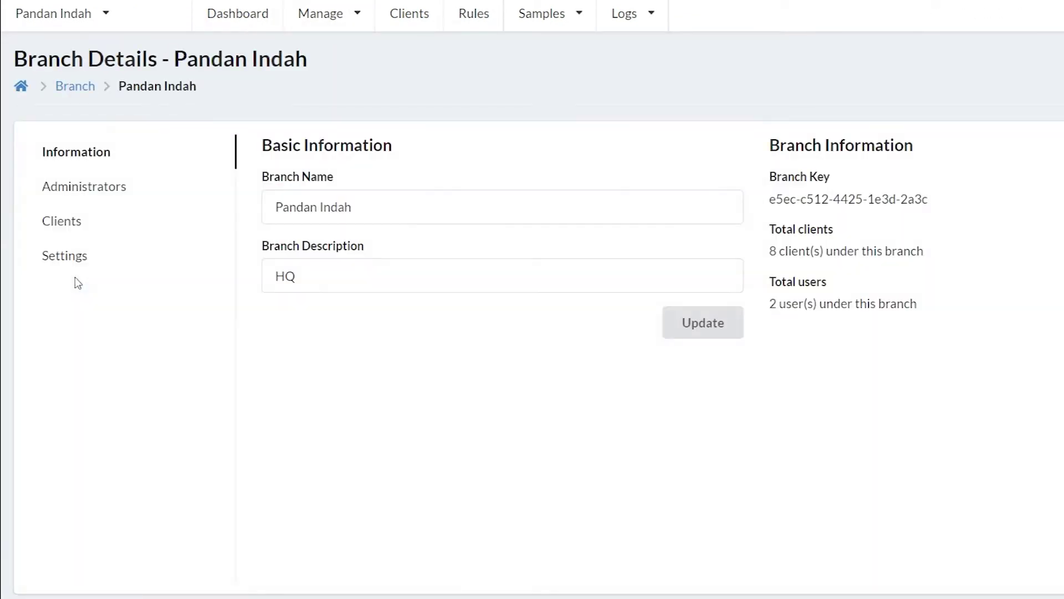
{"action": "left_click", "coordinate": [65, 256]}
Step: View the list of administrators and open the second administrator's details
{"action": "mouse_move", "coordinate": [316, 14]}
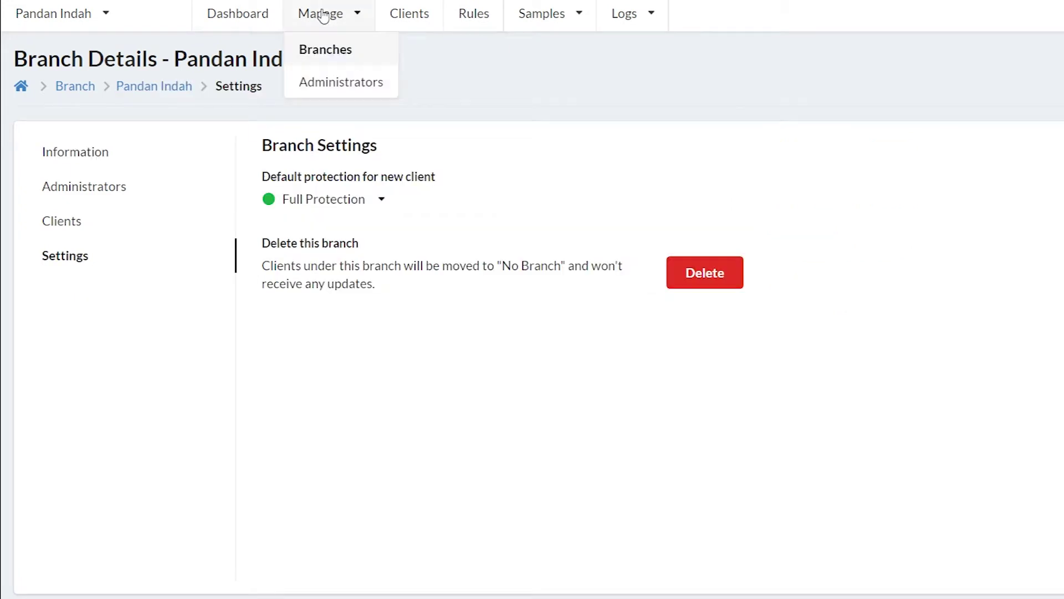
{"action": "left_click", "coordinate": [319, 84]}
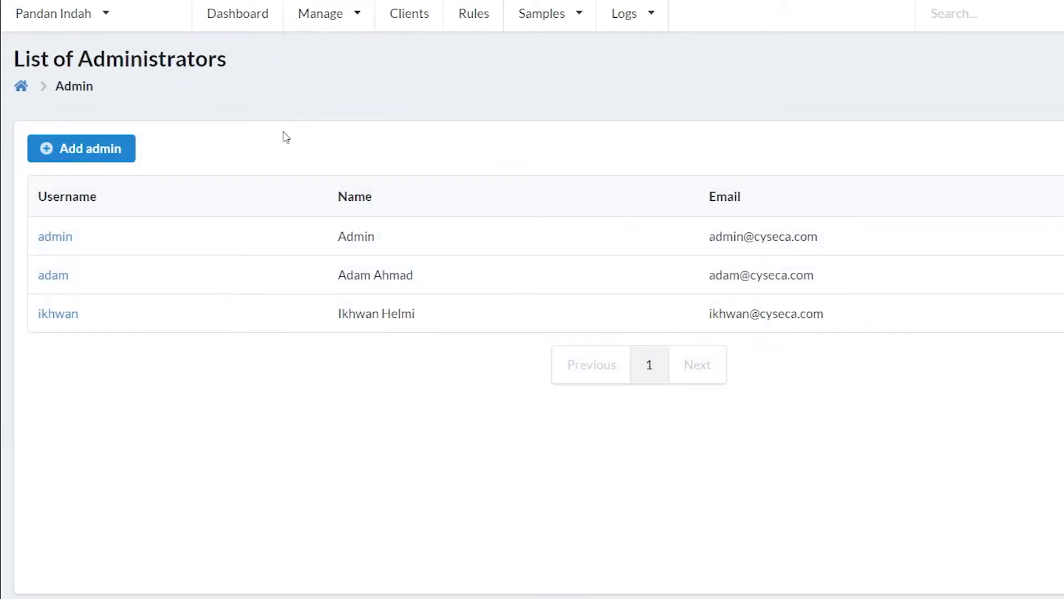
{"action": "left_click", "coordinate": [59, 281]}
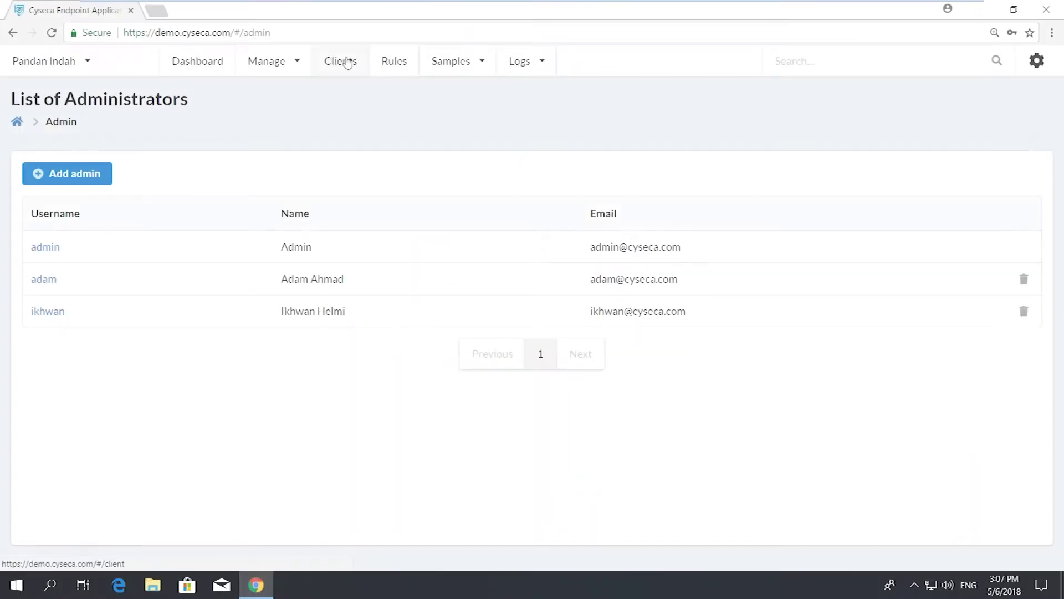
Step: Open the online client DESKTOP-1B365RS from the client list and view its information and events
{"action": "left_click", "coordinate": [347, 63]}
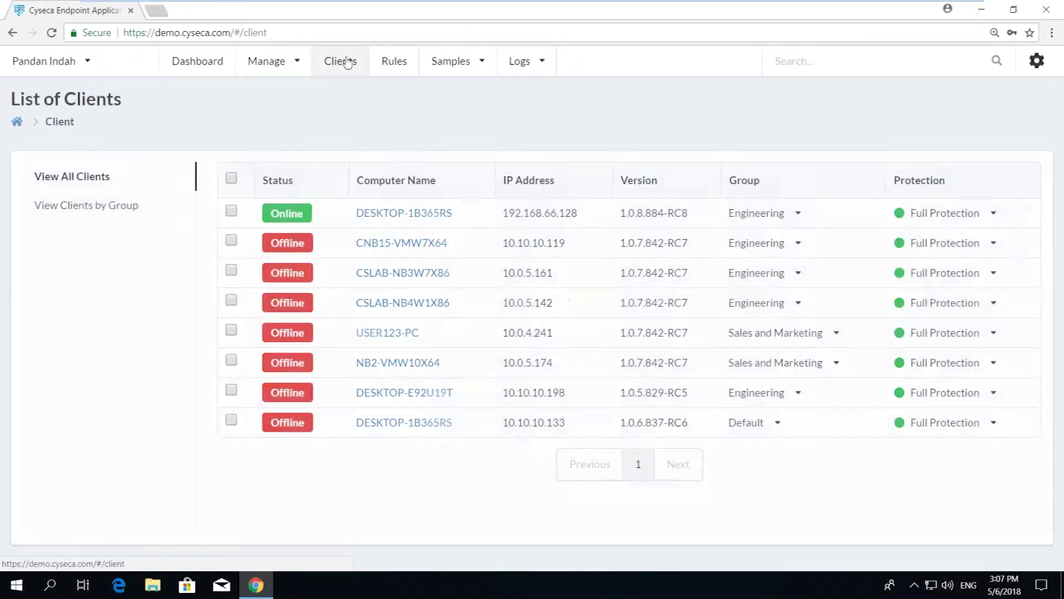
{"action": "left_click", "coordinate": [421, 220]}
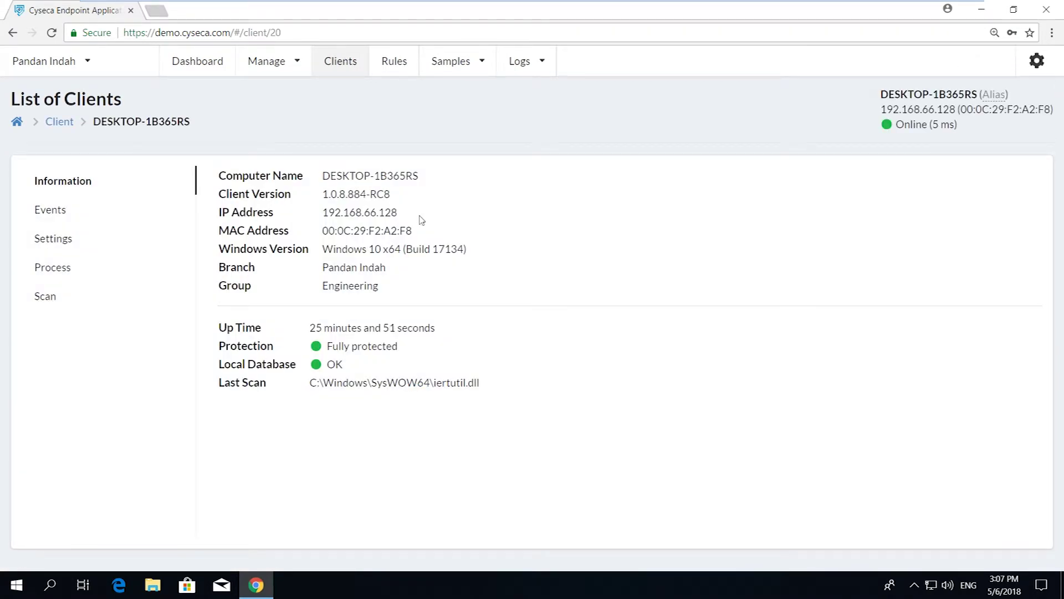
{"action": "left_click", "coordinate": [42, 213]}
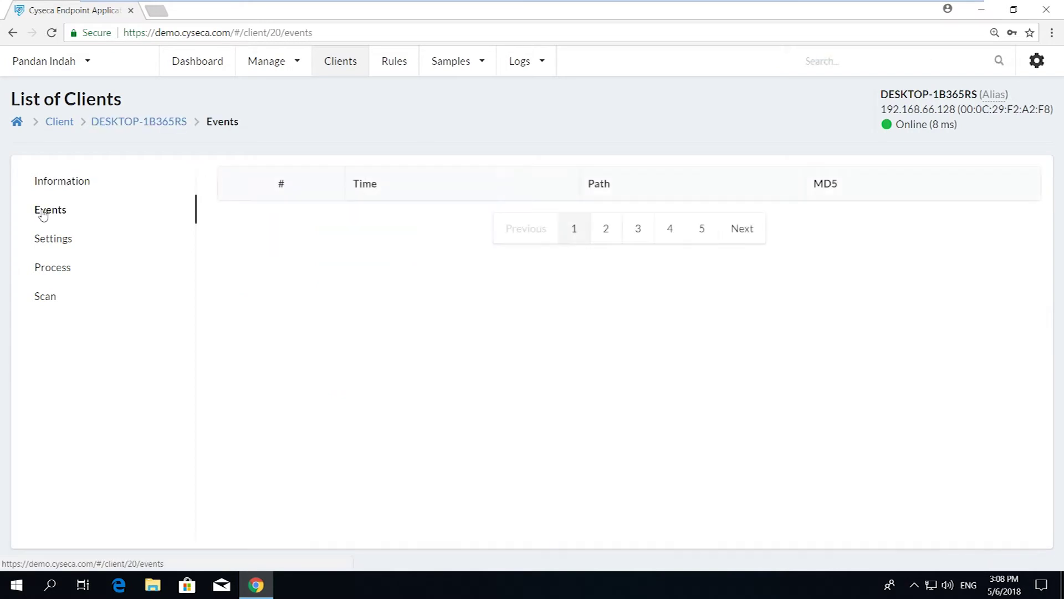
Step: Enable Removable/USB Write Protect and Read Protect for client DESKTOP-1B365RS, and view its processes
{"action": "left_click", "coordinate": [37, 247]}
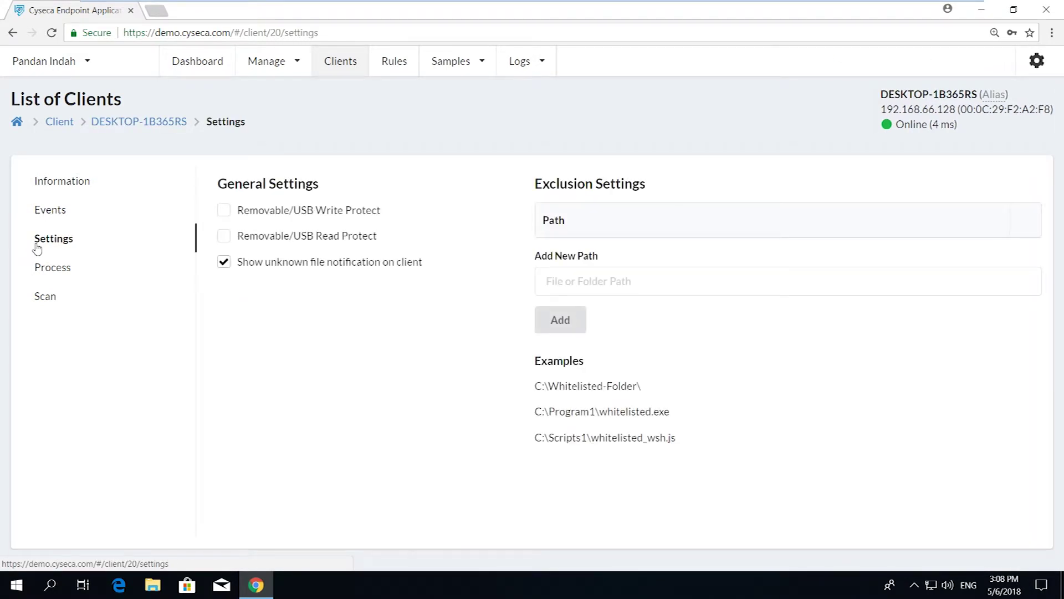
{"action": "left_click", "coordinate": [224, 212]}
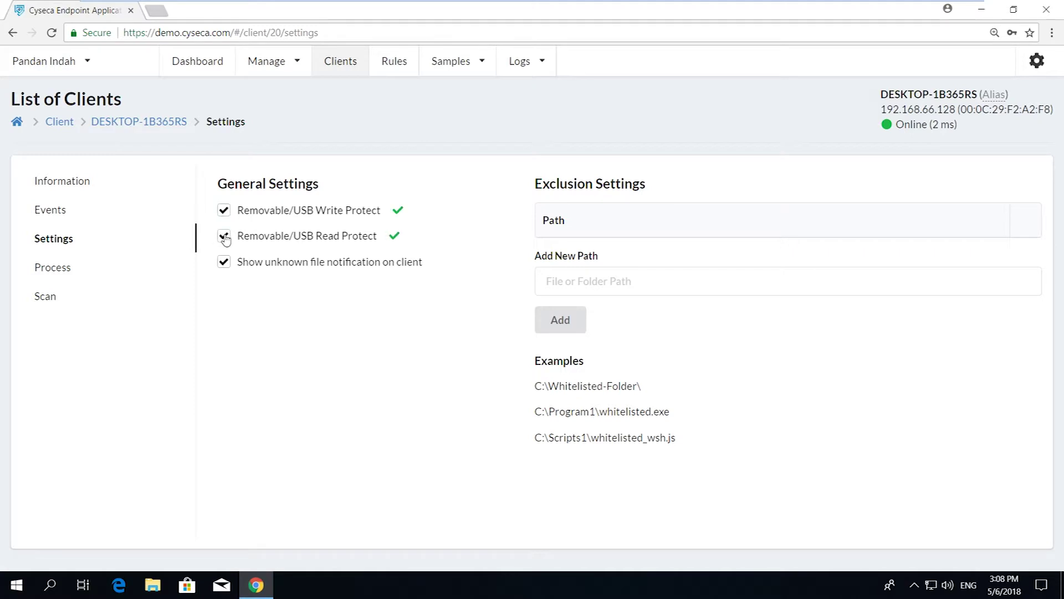
{"action": "left_click", "coordinate": [64, 275]}
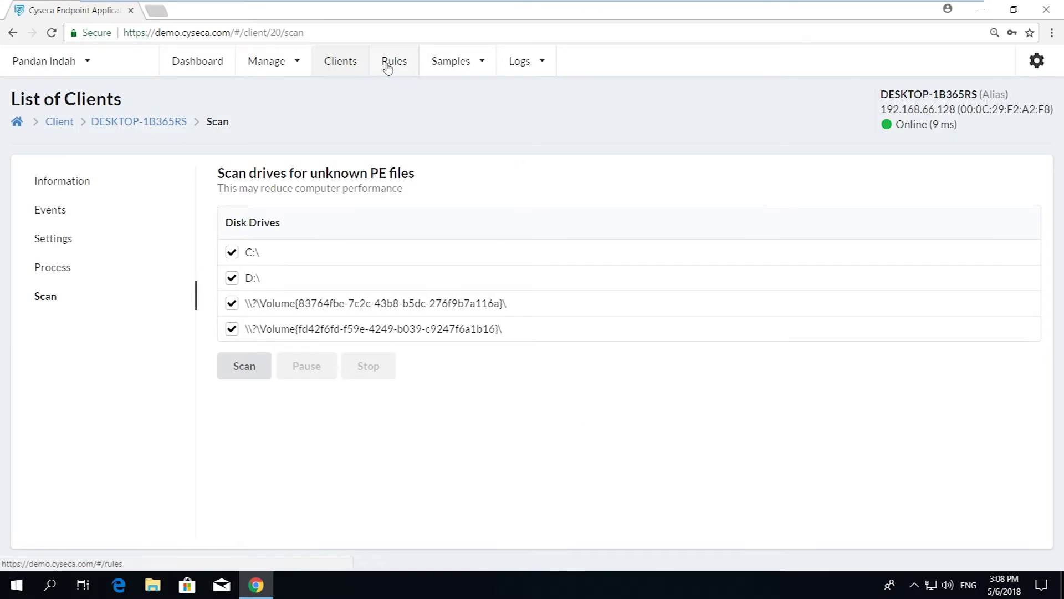
Step: Compare the application rules with the clients' group assignments and display the rules for the Engineering group
{"action": "left_click", "coordinate": [388, 66]}
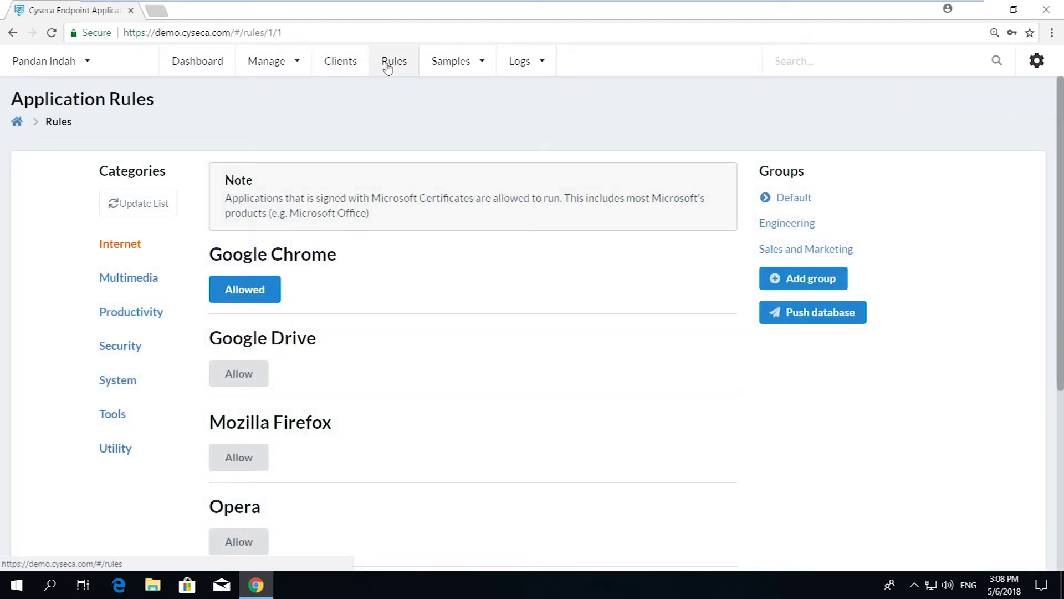
{"action": "left_click", "coordinate": [341, 62]}
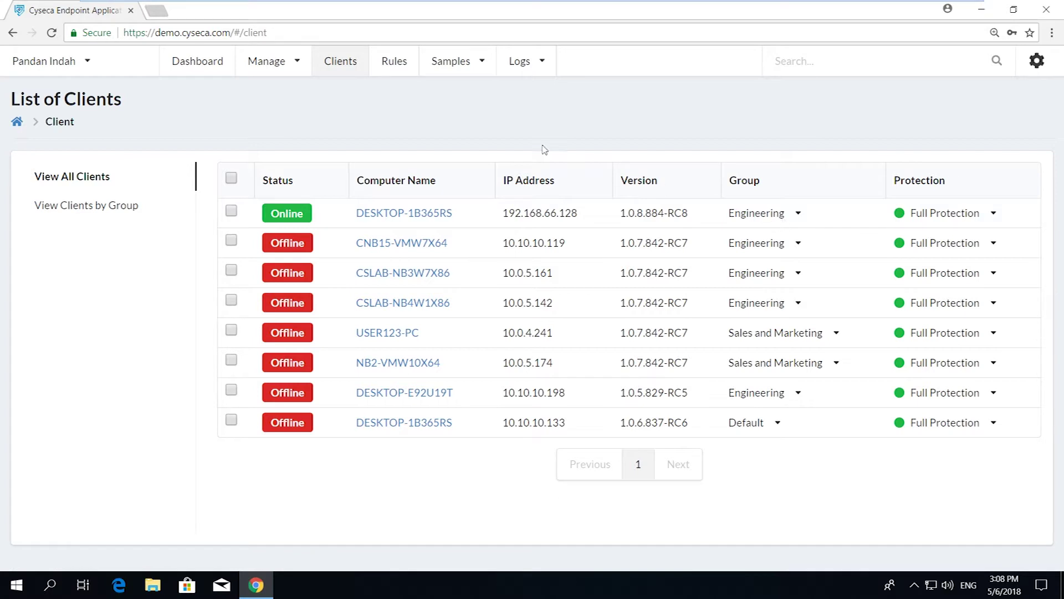
{"action": "left_click", "coordinate": [399, 68]}
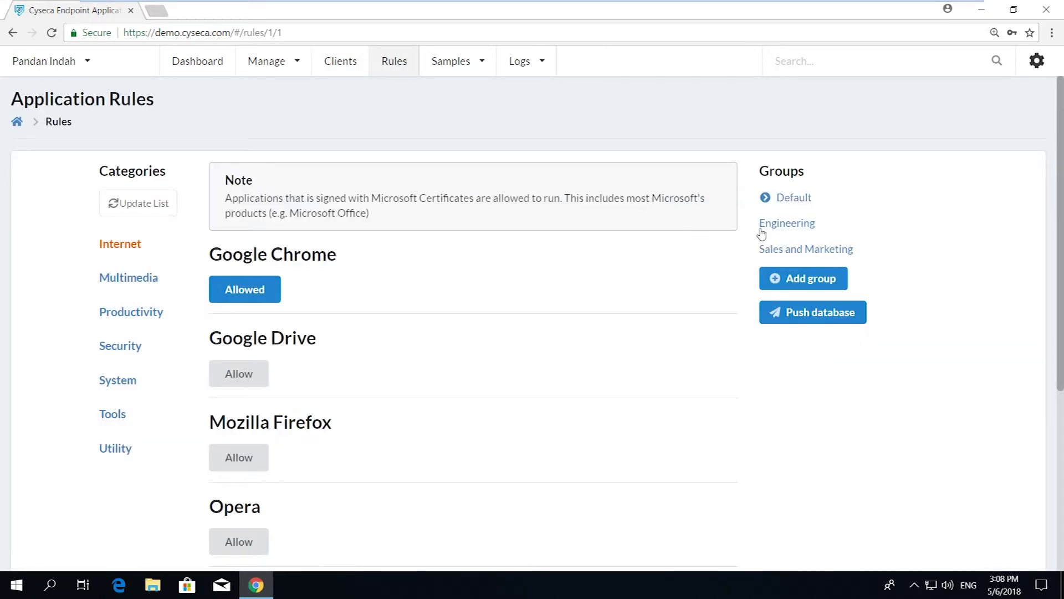
{"action": "left_click", "coordinate": [782, 227]}
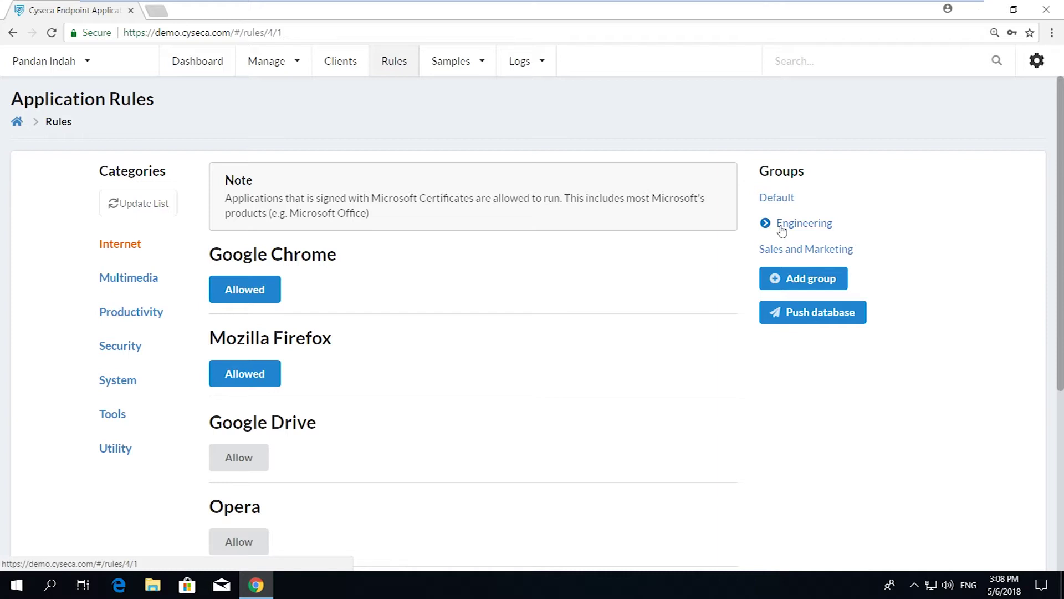
{"action": "left_click", "coordinate": [782, 228]}
Step: Try to launch Total Commander from the desktop, and dismiss the error message and the unknown file alert
{"action": "left_click", "coordinate": [982, 10]}
{"action": "left_click", "coordinate": [86, 97]}
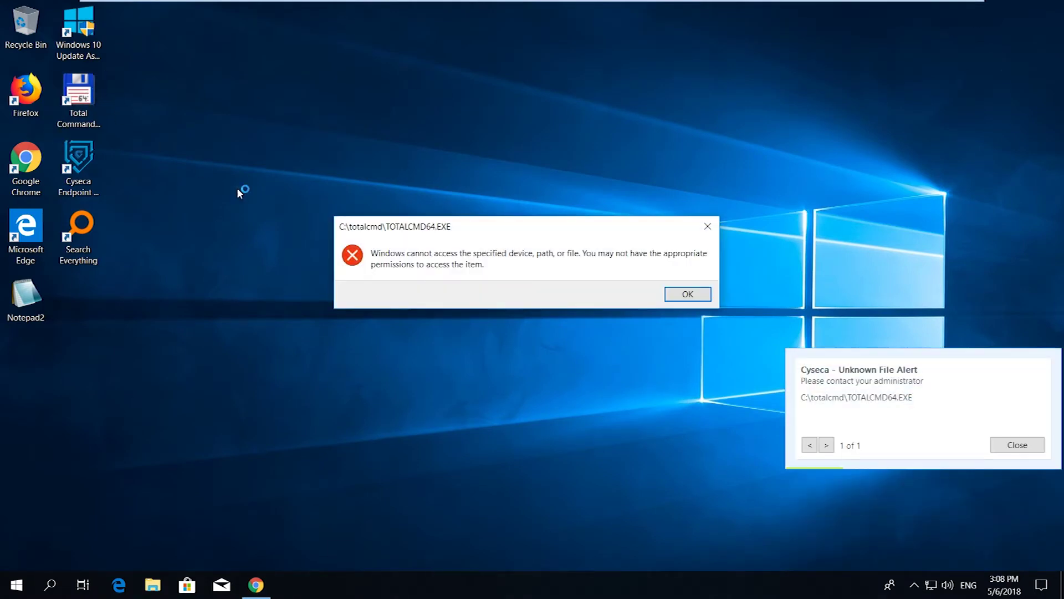
{"action": "left_click", "coordinate": [687, 295]}
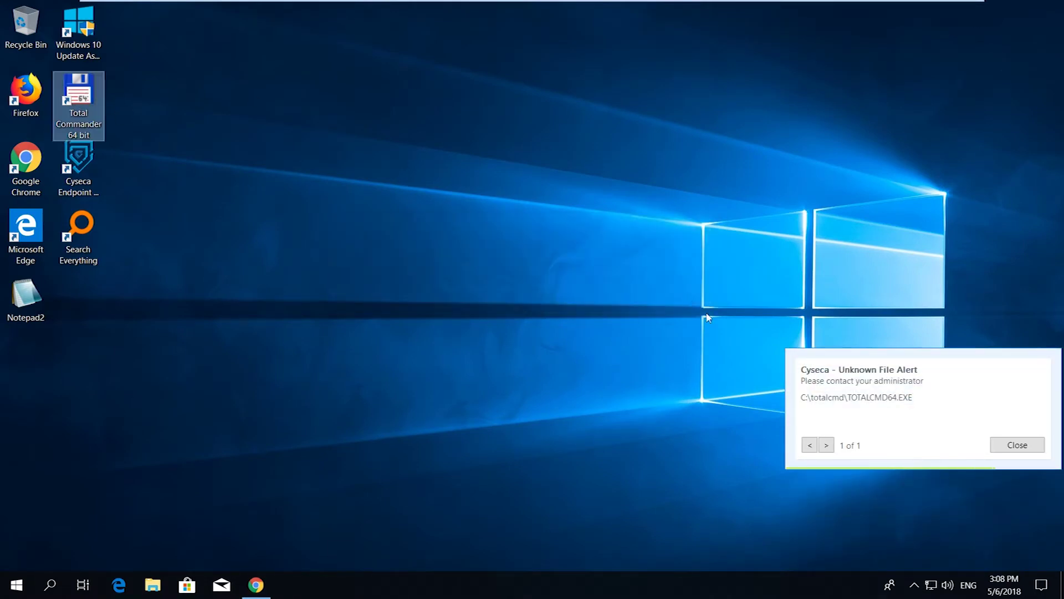
{"action": "left_click", "coordinate": [1018, 447]}
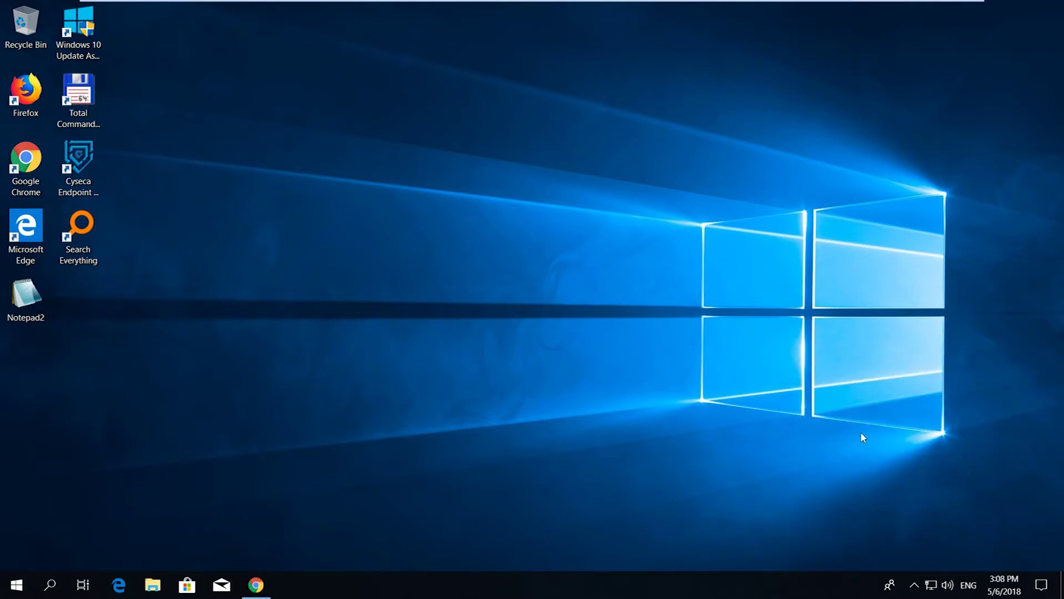
Step: Return to the Cyseca console in Chrome and allow Total Commander in the Utility category for the Engineering group
{"action": "left_click", "coordinate": [255, 585]}
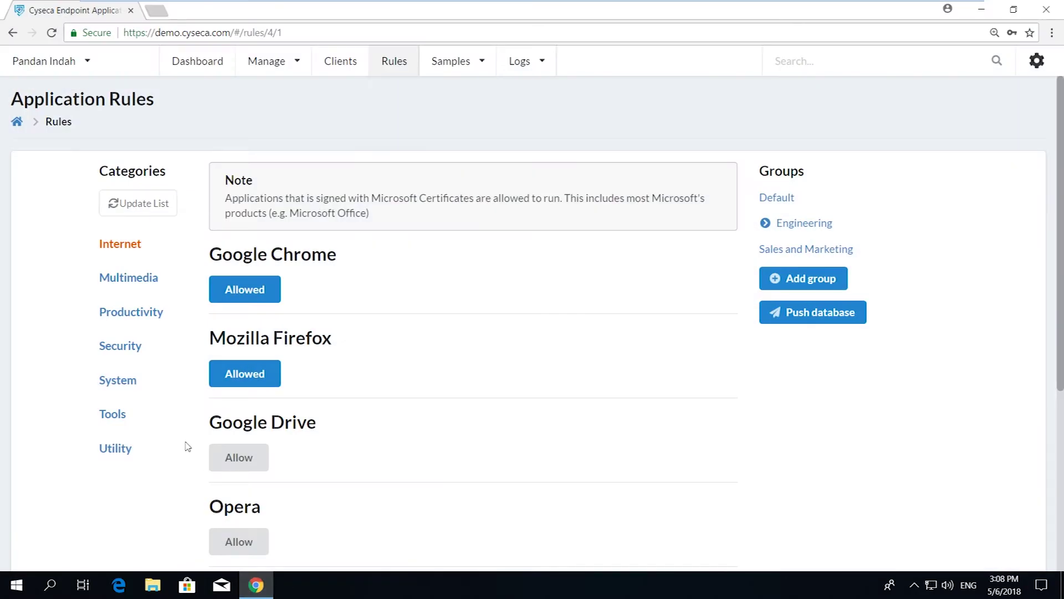
{"action": "left_click", "coordinate": [116, 447]}
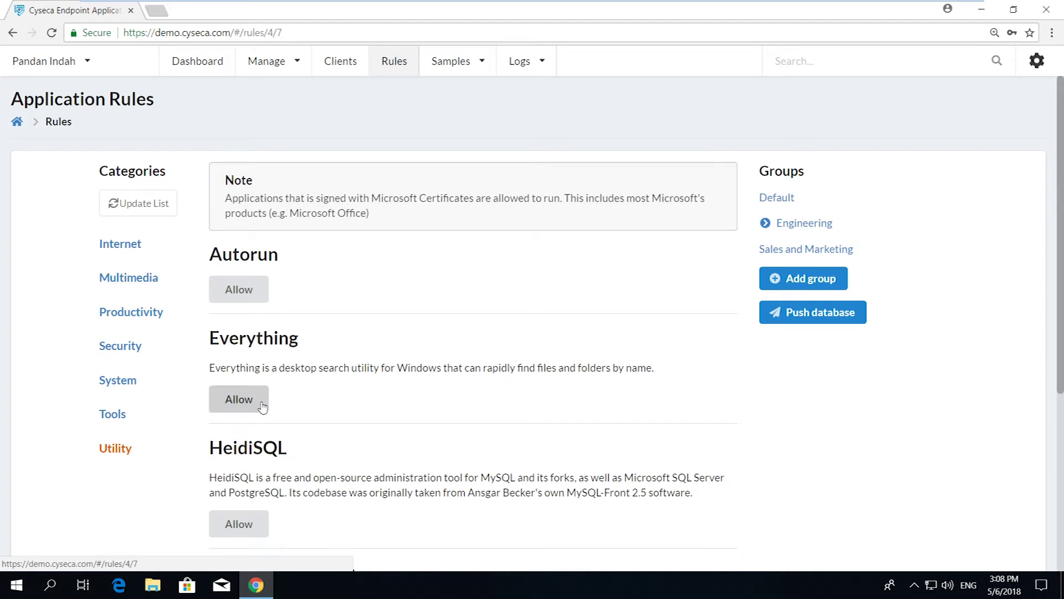
{"action": "scroll", "coordinate": [397, 399], "scroll_direction": "down", "scroll_amount": 1}
{"action": "scroll", "coordinate": [332, 422], "scroll_direction": "down", "scroll_amount": 2}
{"action": "scroll", "coordinate": [314, 428], "scroll_direction": "up", "scroll_amount": 1}
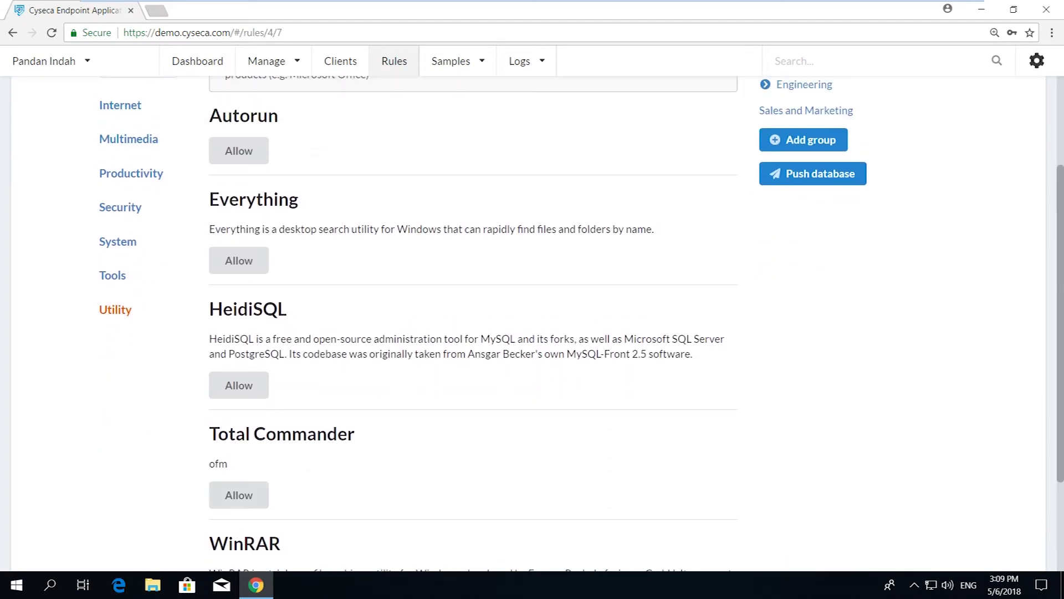
{"action": "left_click", "coordinate": [242, 494]}
{"action": "scroll", "coordinate": [554, 357], "scroll_direction": "up", "scroll_amount": 3}
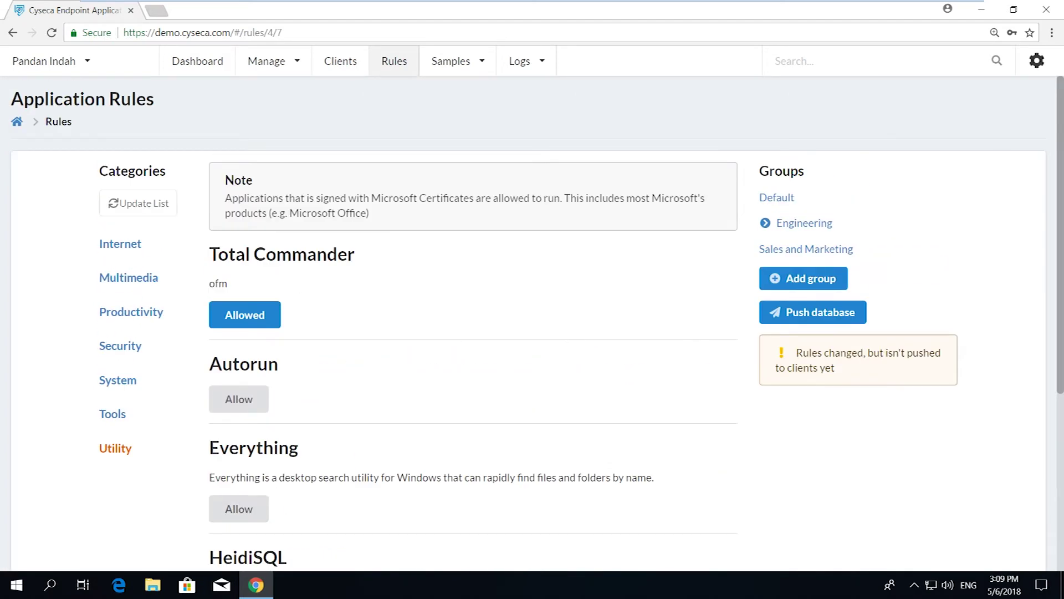
Step: Push the rules database to the clients, inspect which clients need the update, and close the progress report
{"action": "left_click", "coordinate": [793, 311]}
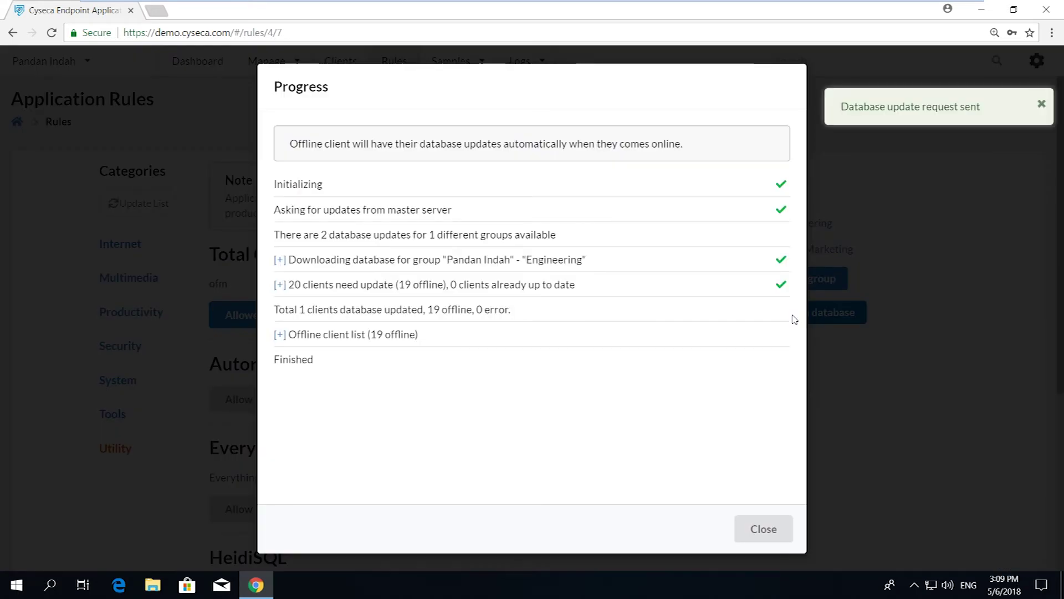
{"action": "left_click", "coordinate": [280, 285]}
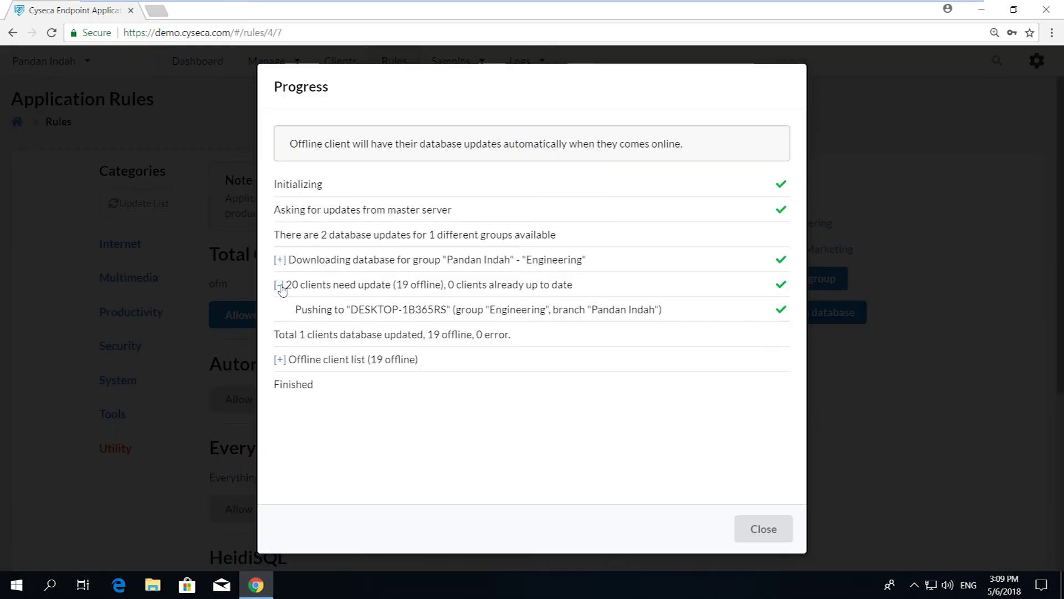
{"action": "left_click", "coordinate": [773, 537]}
Step: Minimise the browser and launch Total Commander from the desktop to test the new rule
{"action": "left_click", "coordinate": [981, 9]}
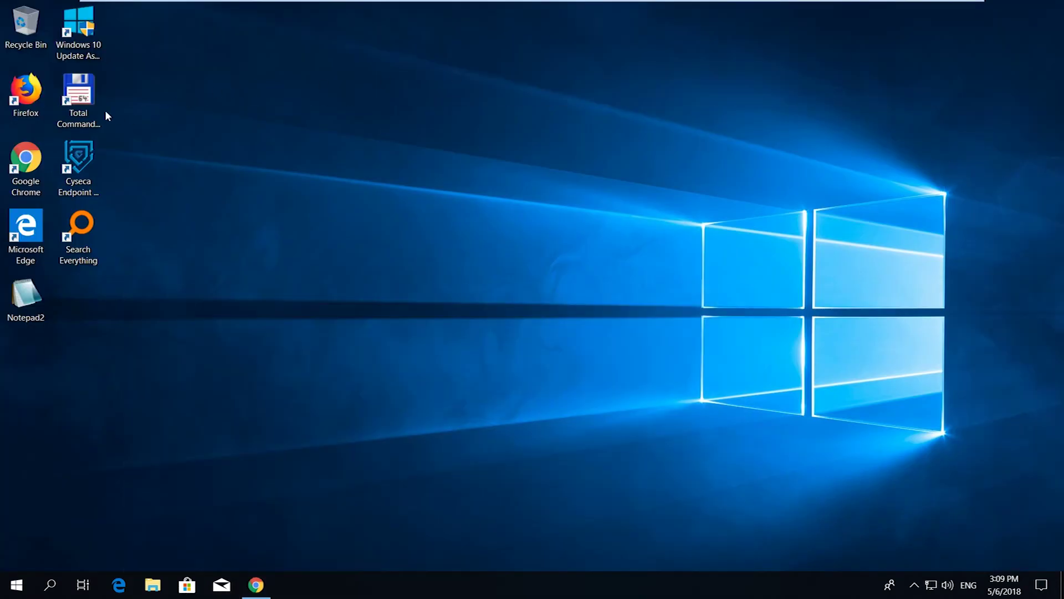
{"action": "double_click", "coordinate": [86, 100]}
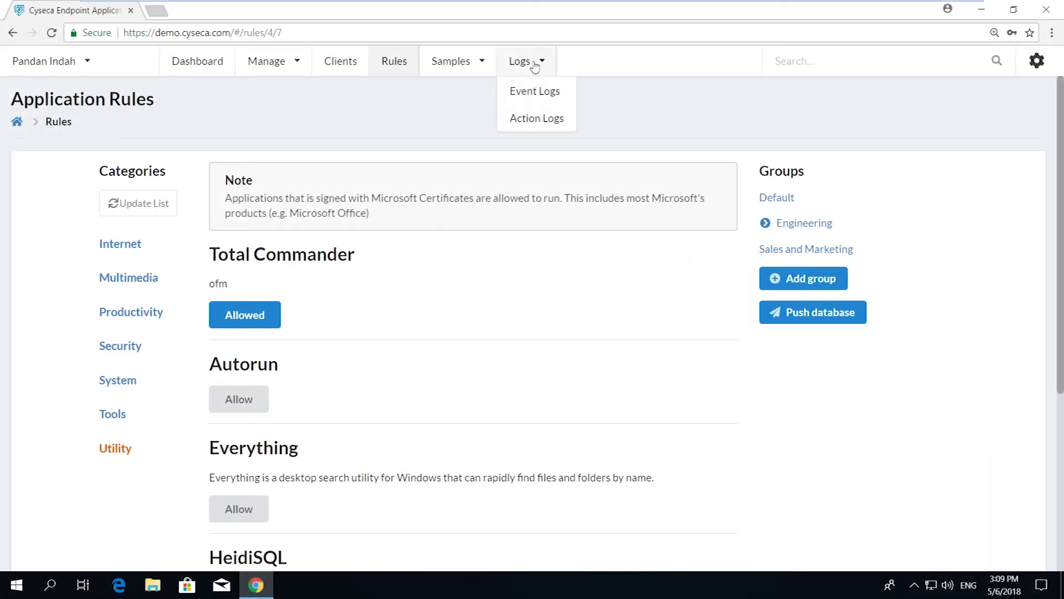
Step: Review the action logs in the Cyseca console and open the details of the most recent package push
{"action": "left_click", "coordinate": [550, 120]}
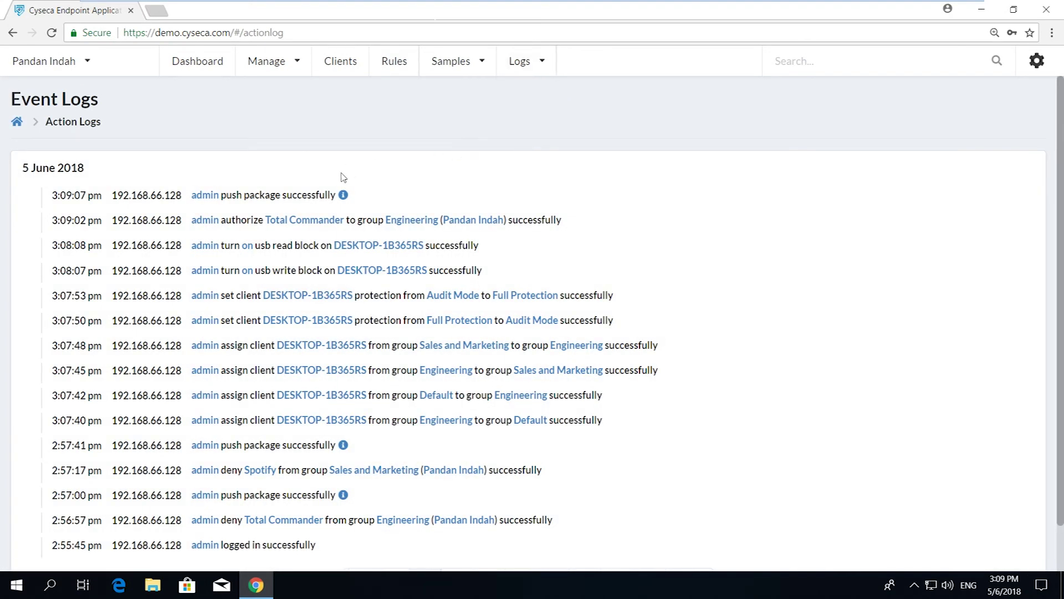
{"action": "scroll", "coordinate": [771, 307], "scroll_direction": "down", "scroll_amount": 2}
{"action": "scroll", "coordinate": [772, 309], "scroll_direction": "up", "scroll_amount": 2}
{"action": "left_click", "coordinate": [343, 195]}
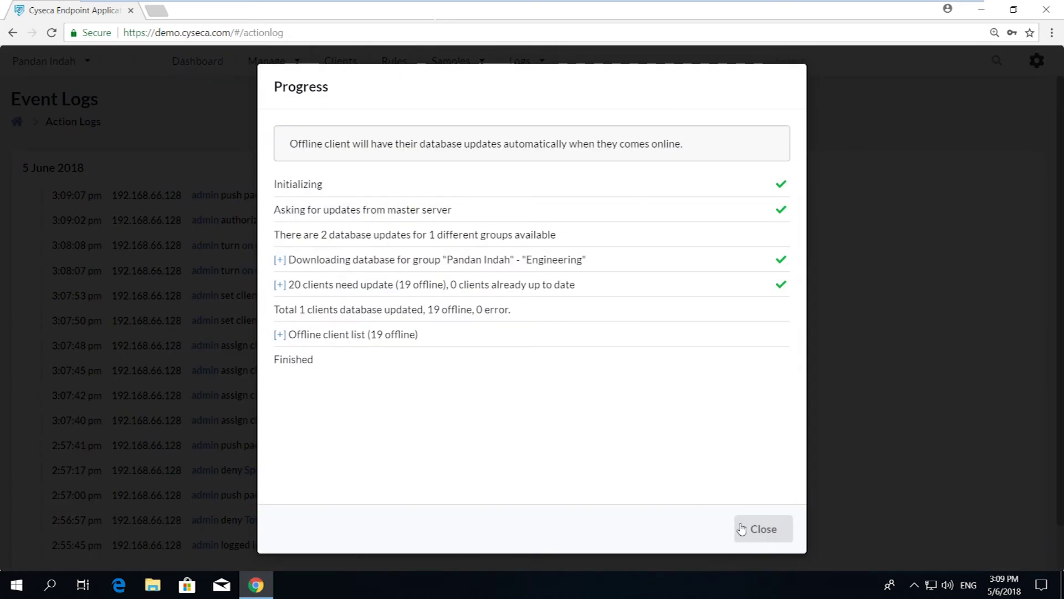